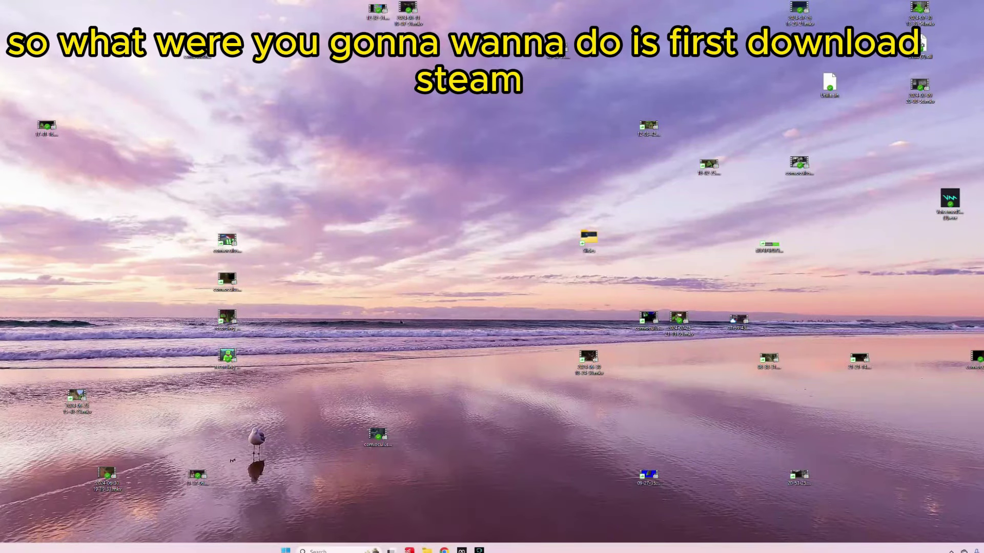
In Steam, search the store for "gorilla tag" and open the Gorilla Tag page
left_click(330, 551)
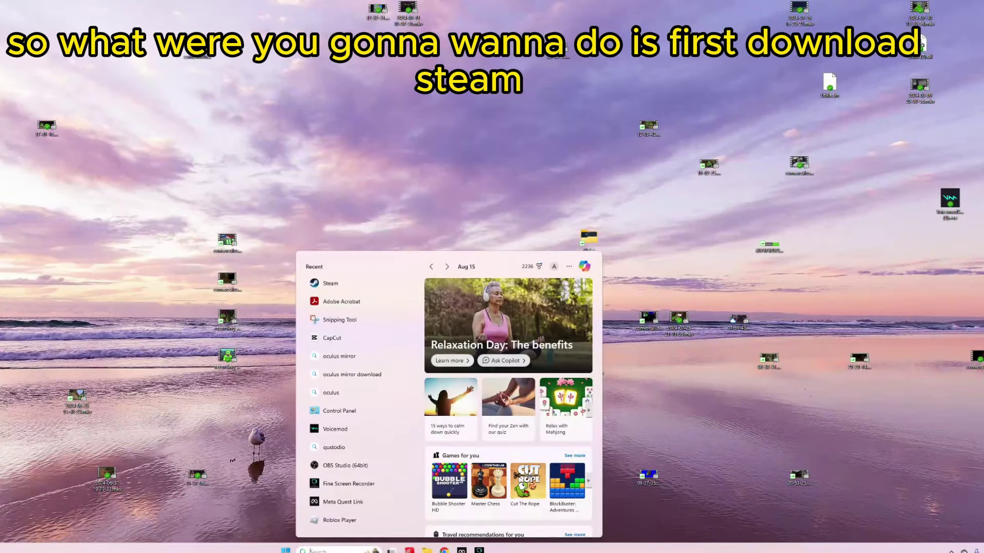
key("Return")
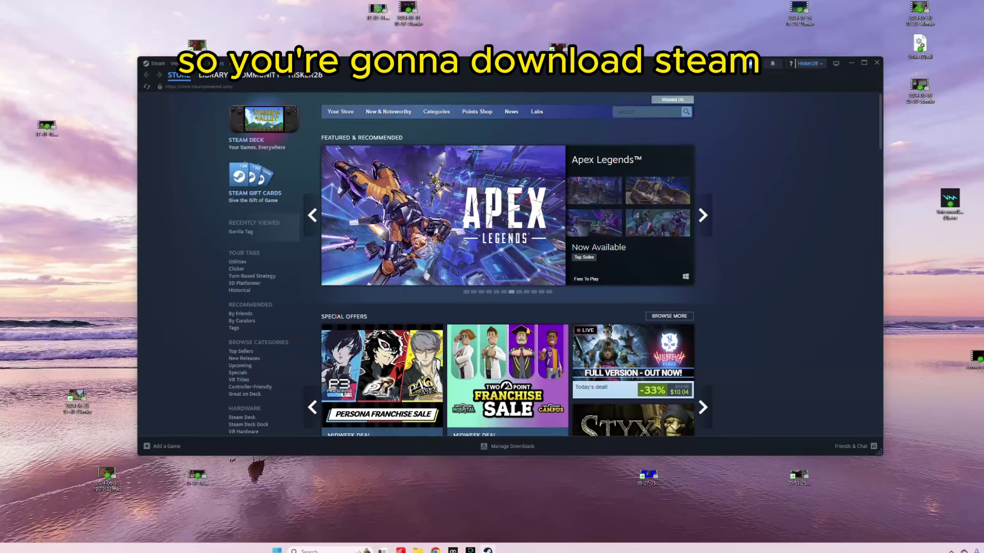
left_click(158, 63)
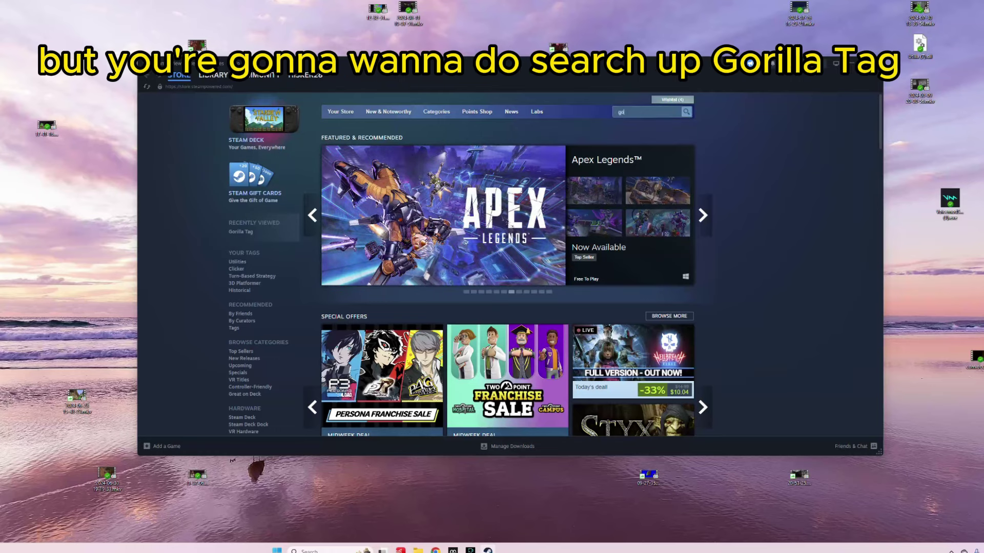
type("rilla tag")
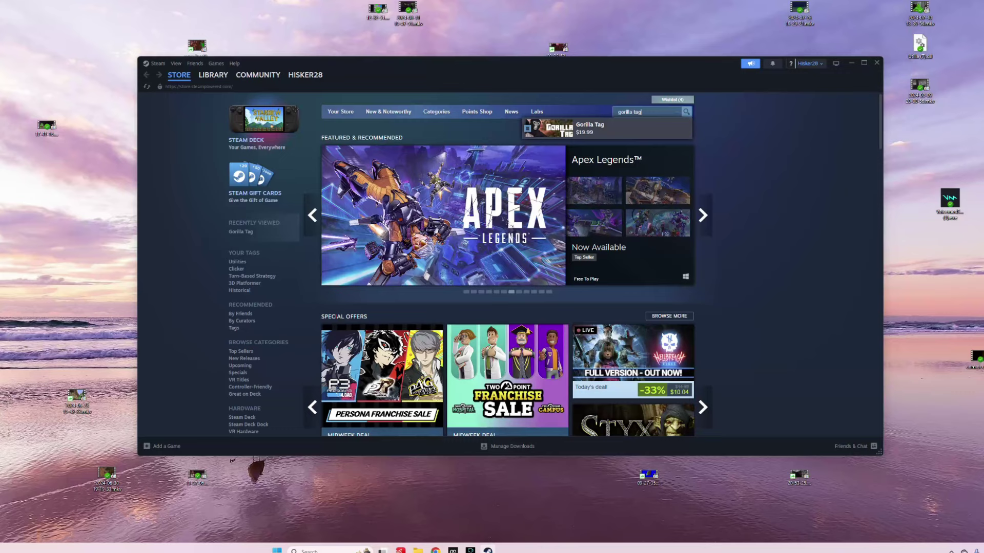
key("Return")
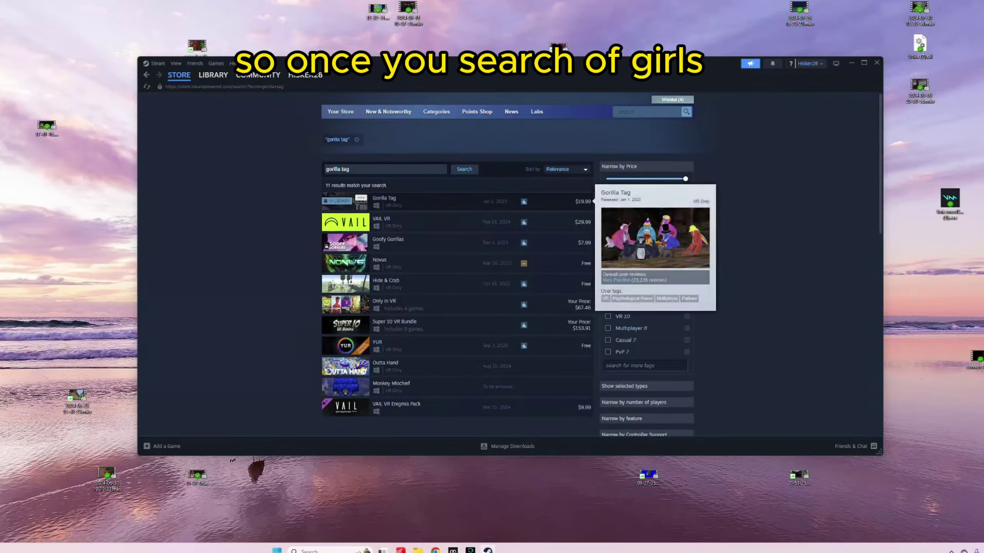
left_click(509, 202)
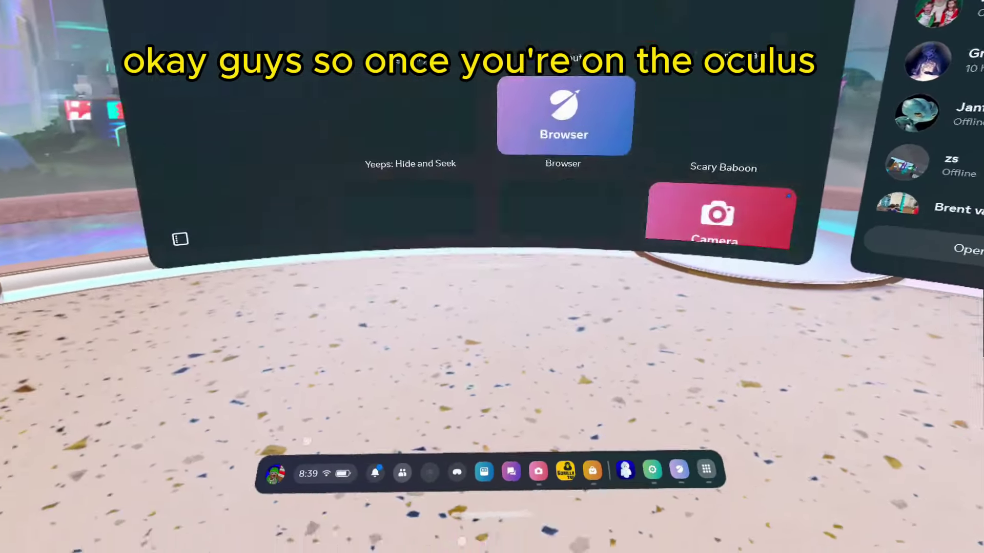
In the Meta Quest headset's Store, search for "steam link" and open the Steam Link app page
scroll(535, 337, "down", 8)
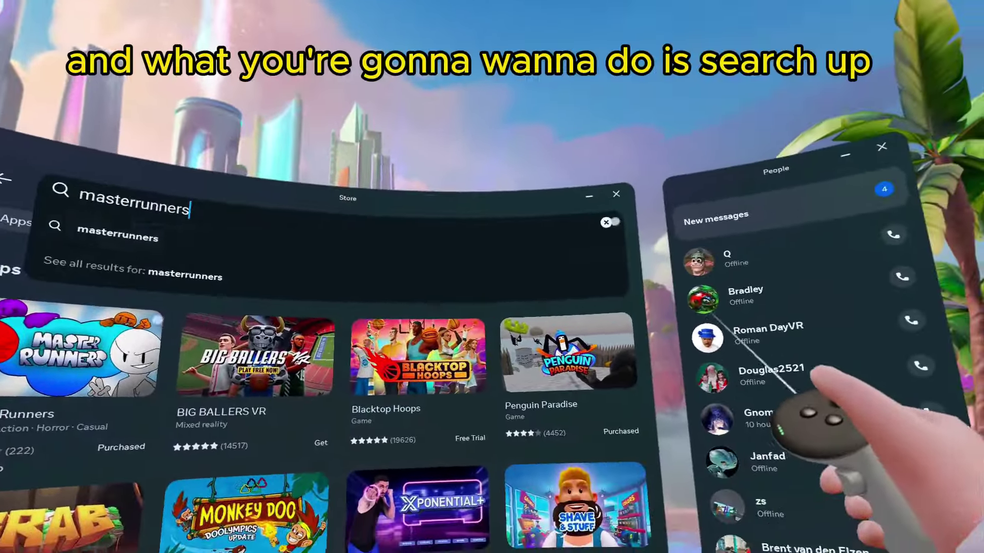
left_click(728, 238)
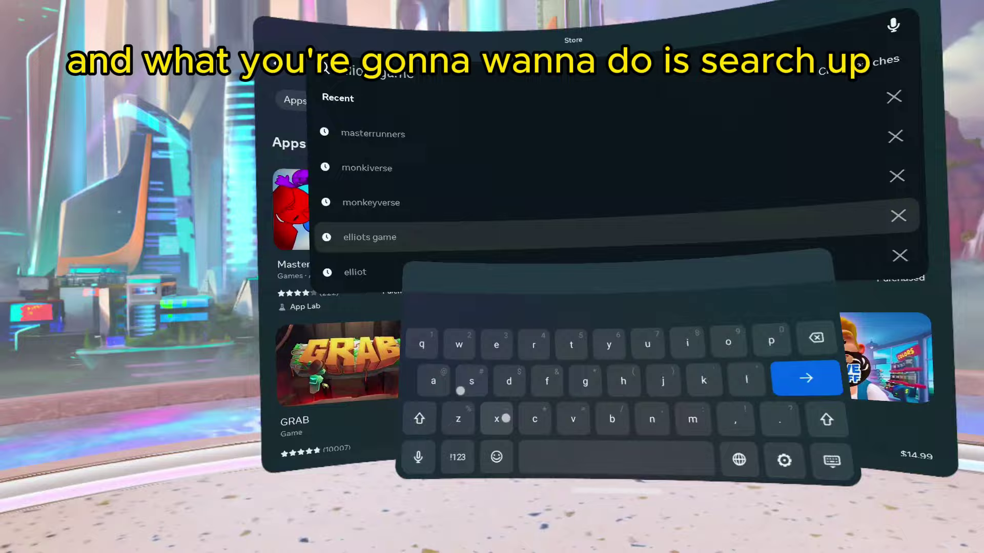
type("st")
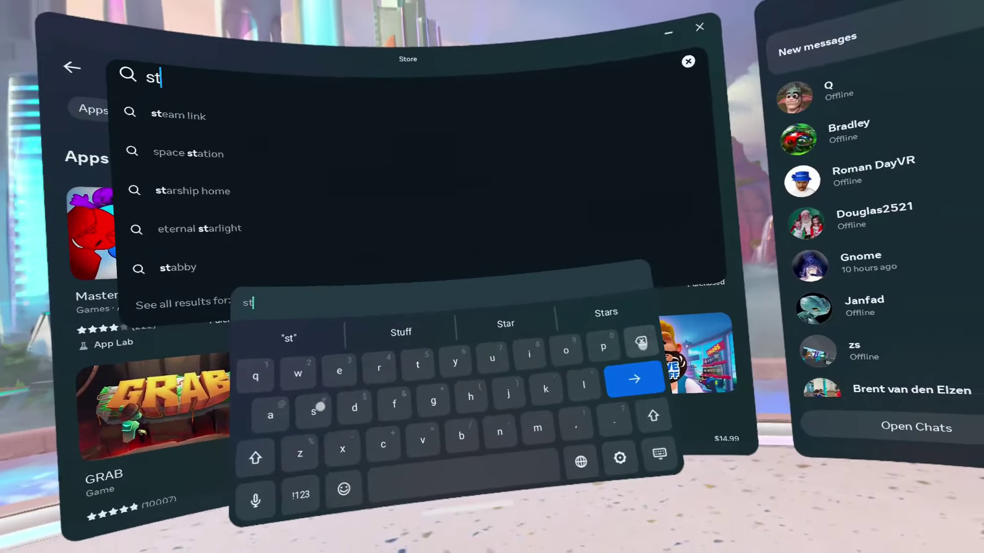
type("eam link")
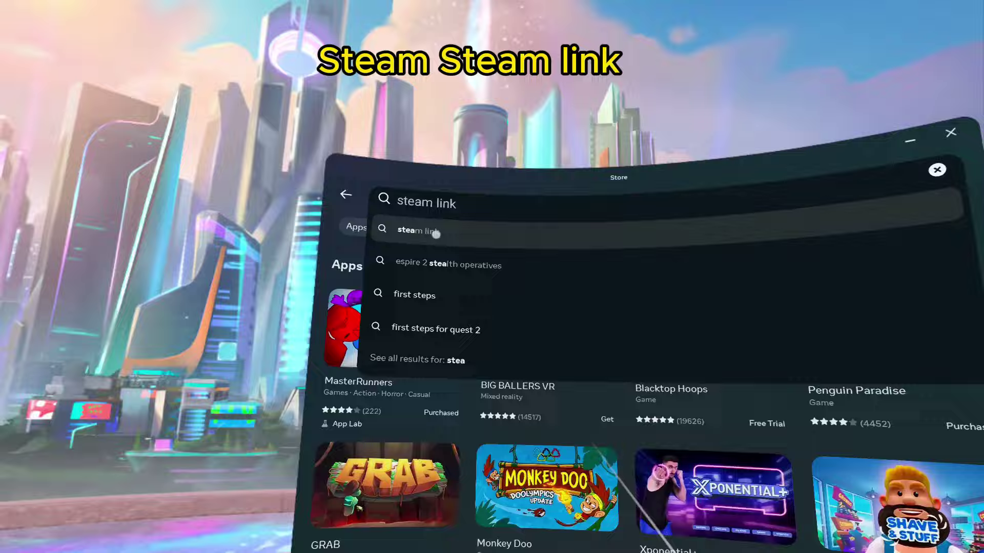
left_click(435, 233)
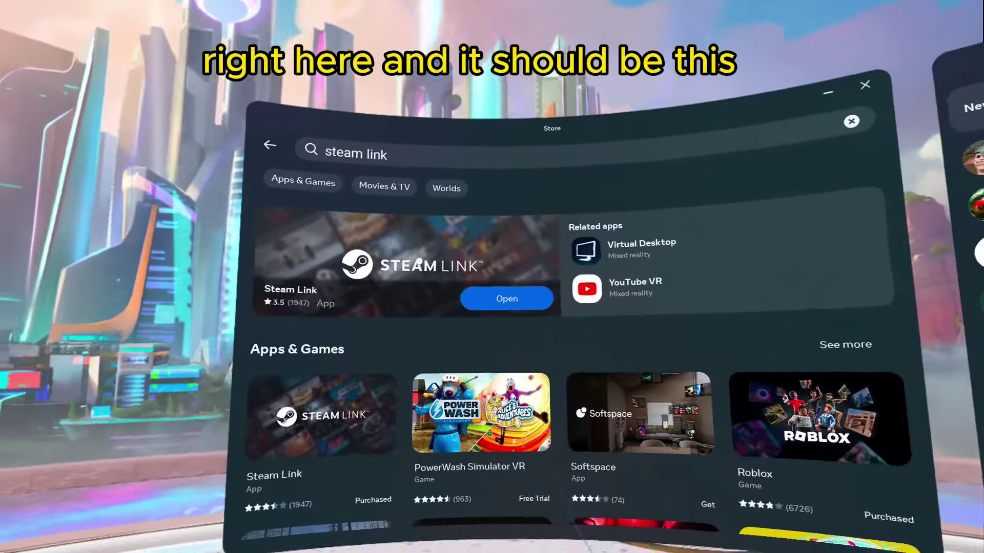
left_click(419, 262)
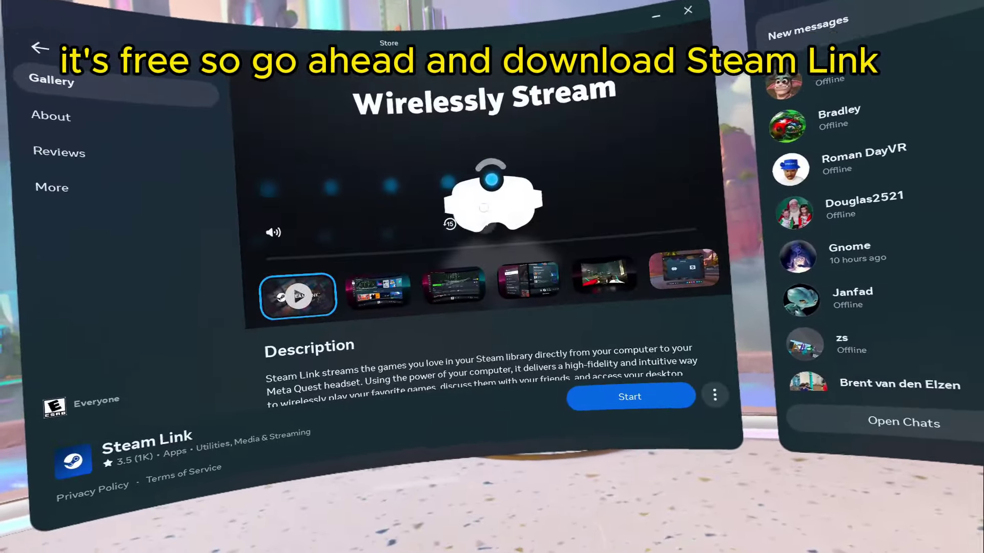
Start Steam Link on the headset and connect to the computer Legion_T5
left_click(569, 376)
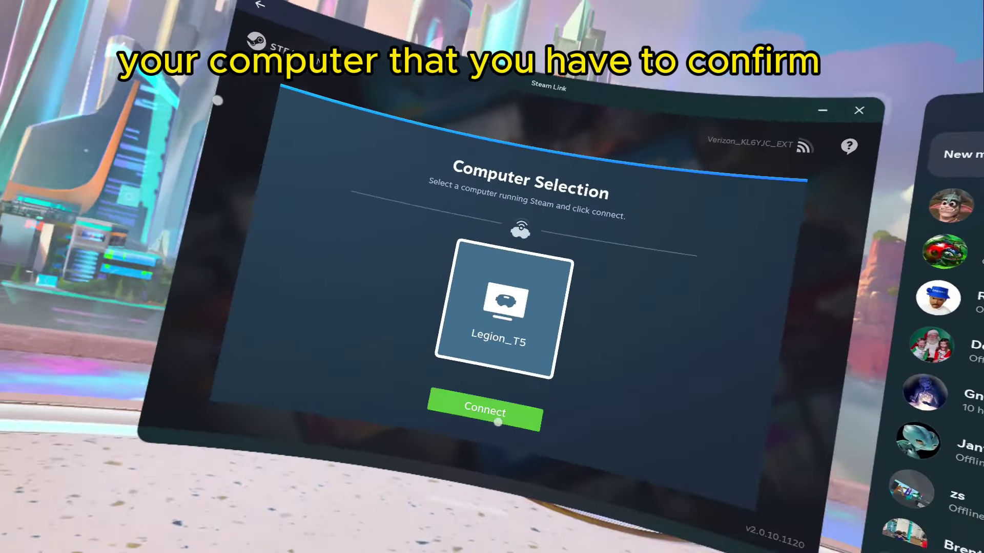
left_click(405, 498)
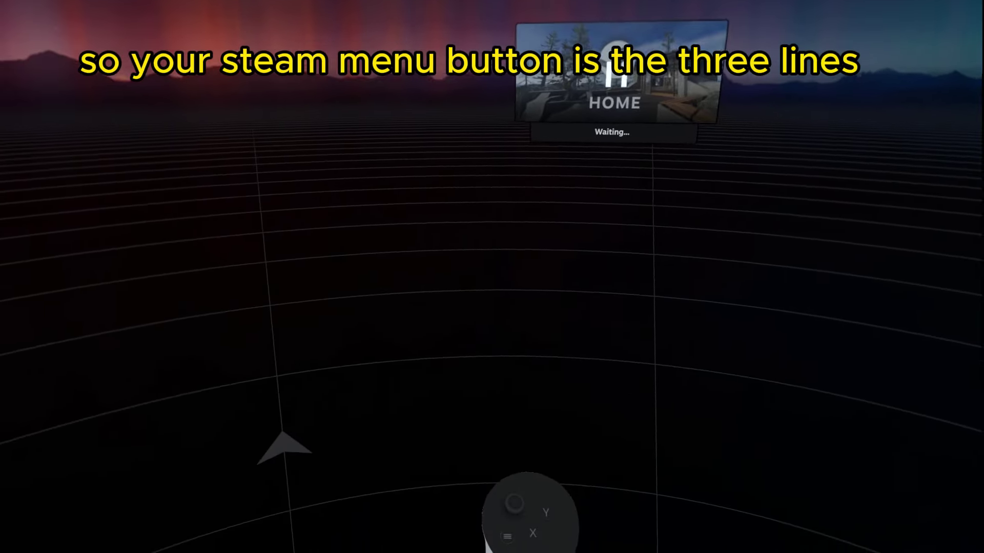
key("Menu")
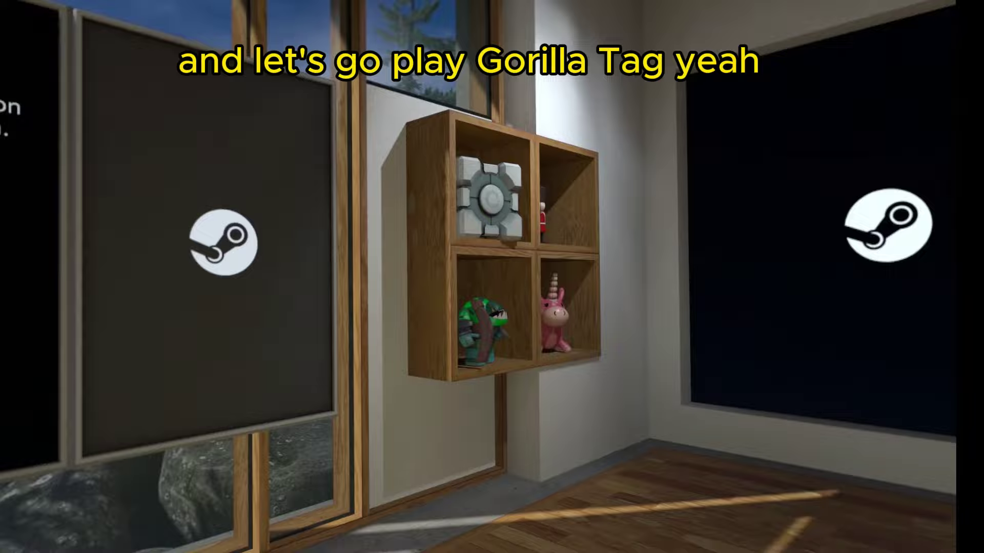
key("Menu")
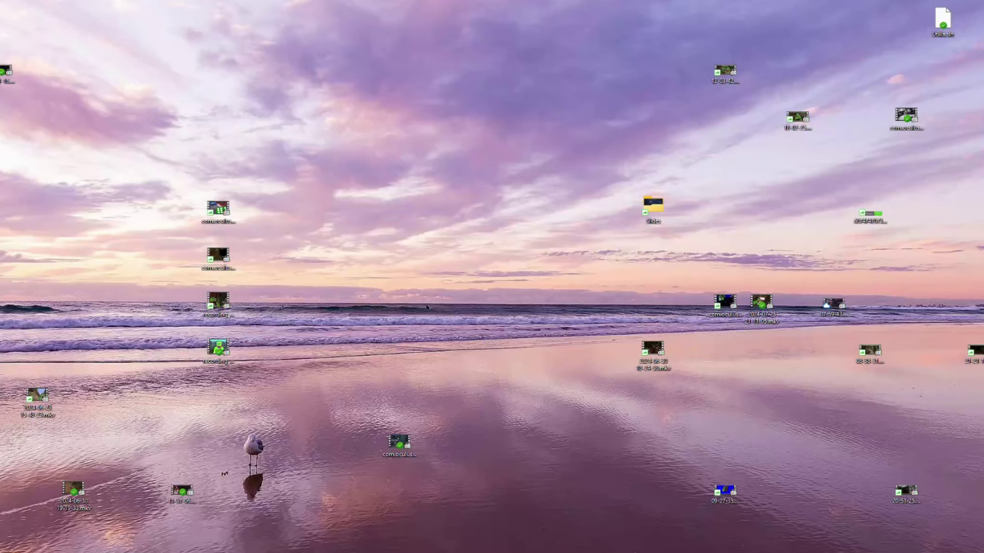
left_click_drag(362, 172, 400, 196)
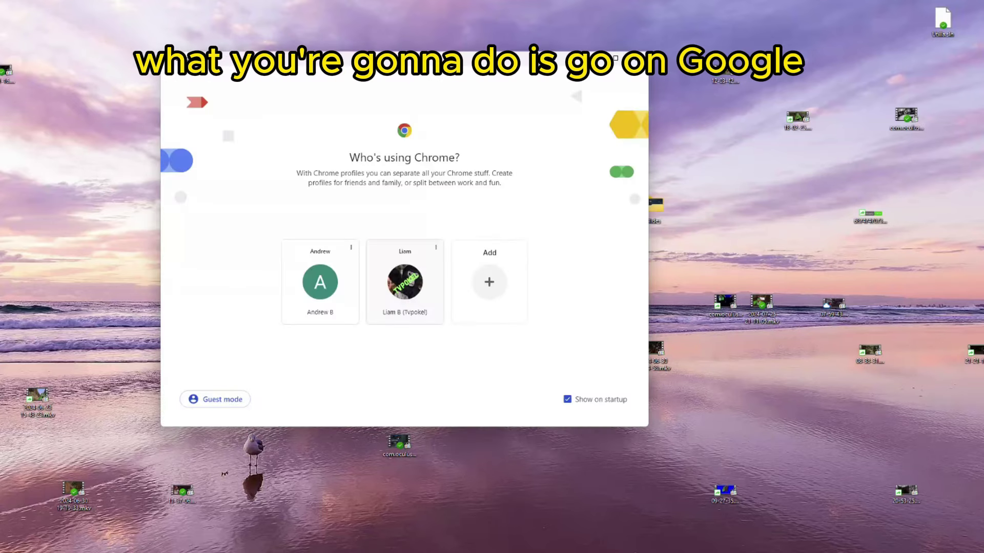
In Chrome on the PC, search Google for "monkey mod manager" and open the MonkeModManager repository on GitHub
left_click(398, 272)
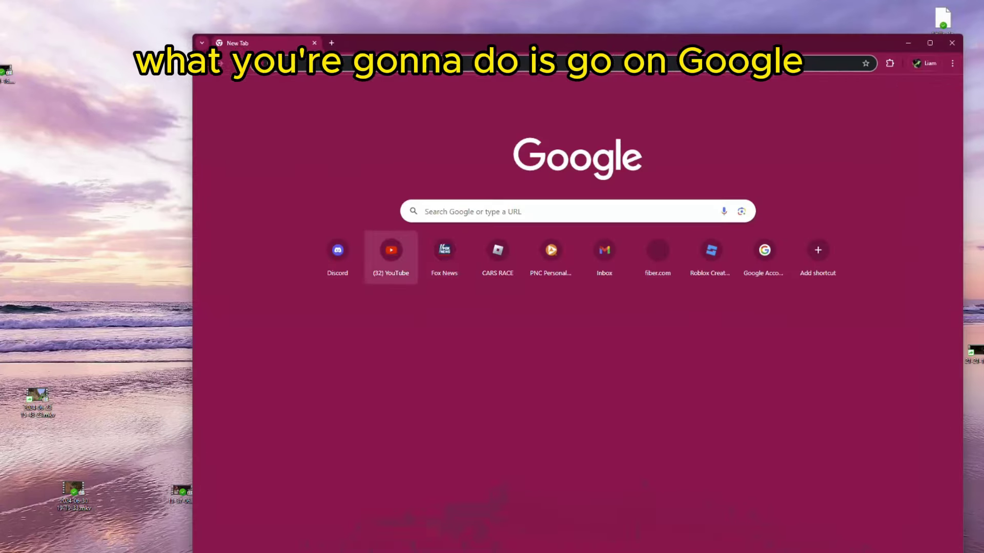
left_click(492, 211)
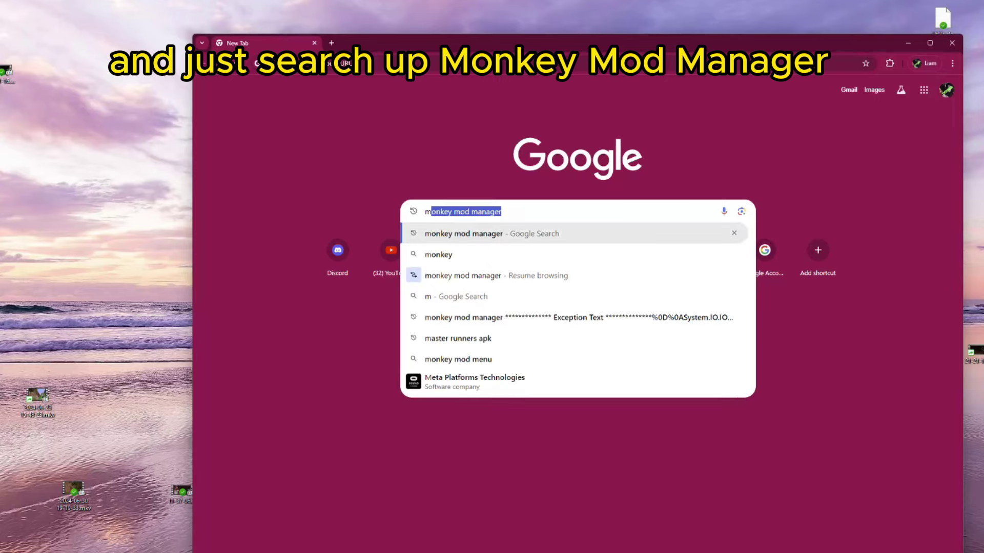
key("Return")
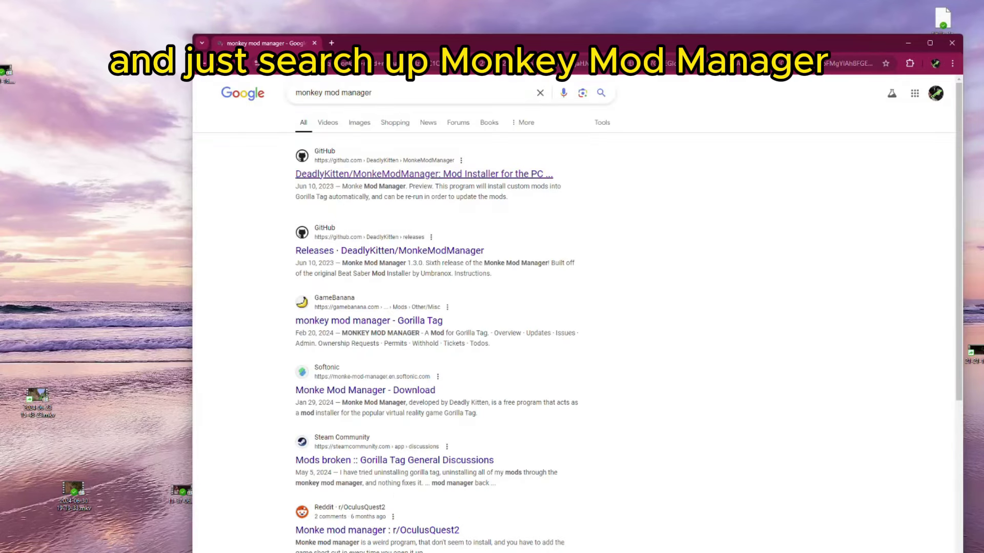
left_click(424, 174)
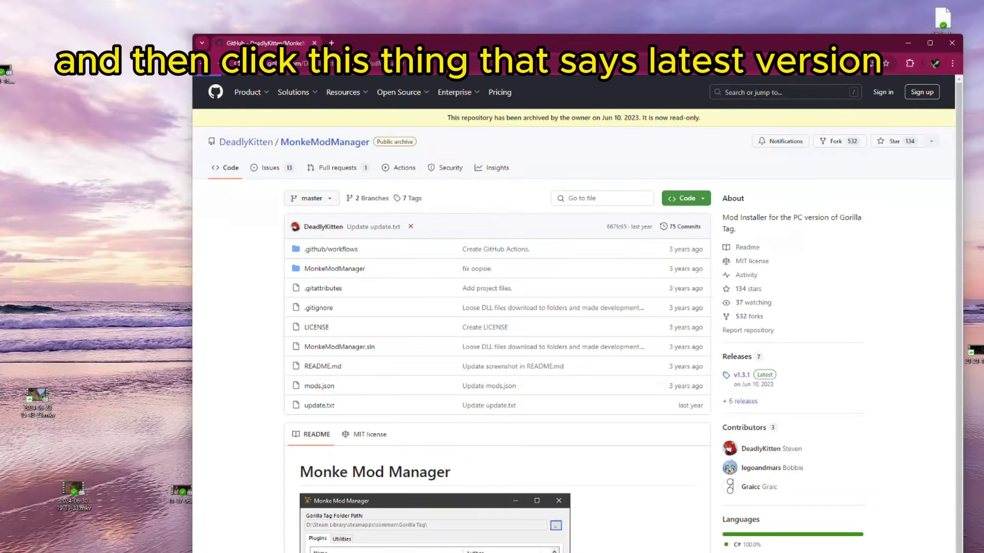
Download MonkeModManager.exe from the latest release, v1.3.1, and run it, dismissing the startup error
left_click(753, 376)
scroll(753, 375, "down", 1)
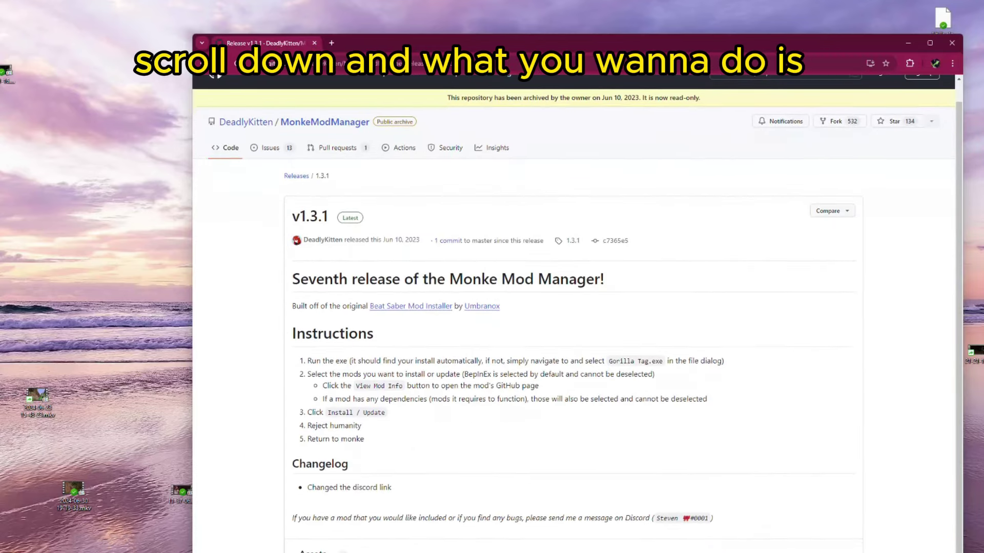
scroll(573, 307, "down", 5)
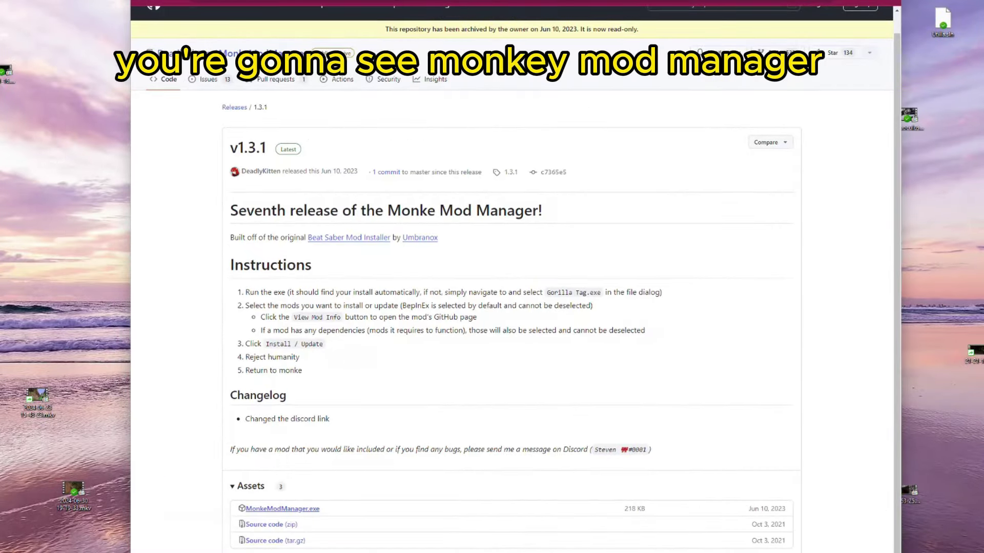
left_click(282, 509)
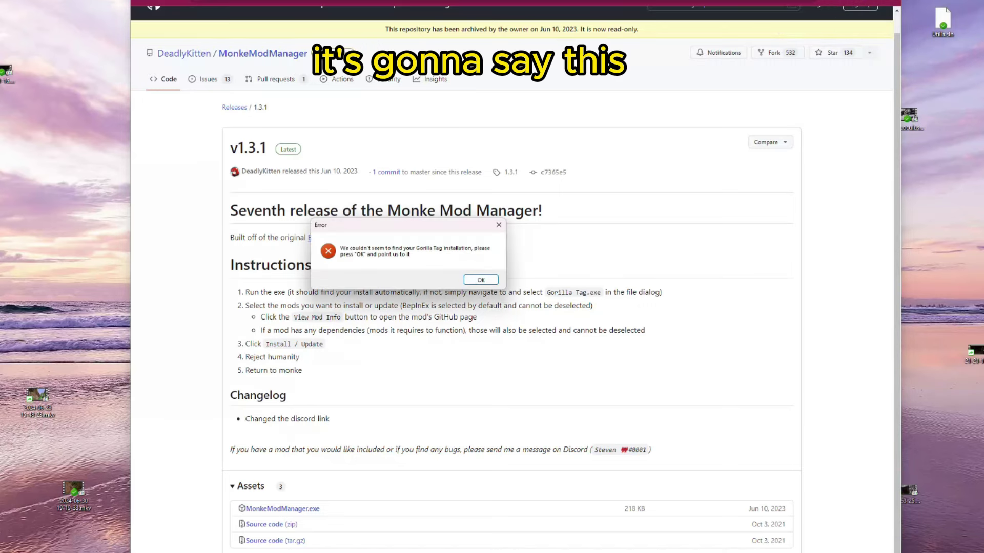
key("Return")
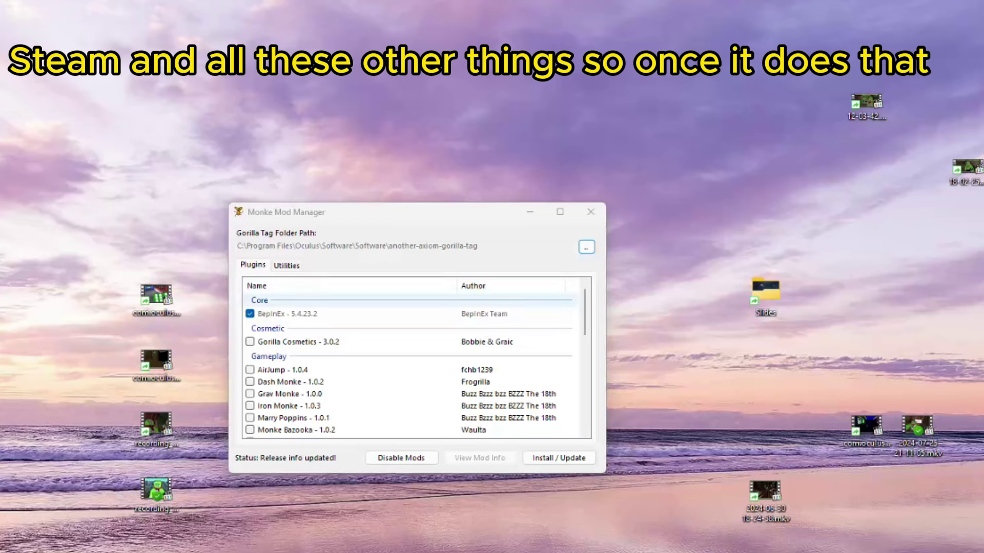
Select the Utilla 1.6.14 library in Monke Mod Manager and install it
scroll(415, 358, "down", 5)
scroll(415, 359, "down", 2)
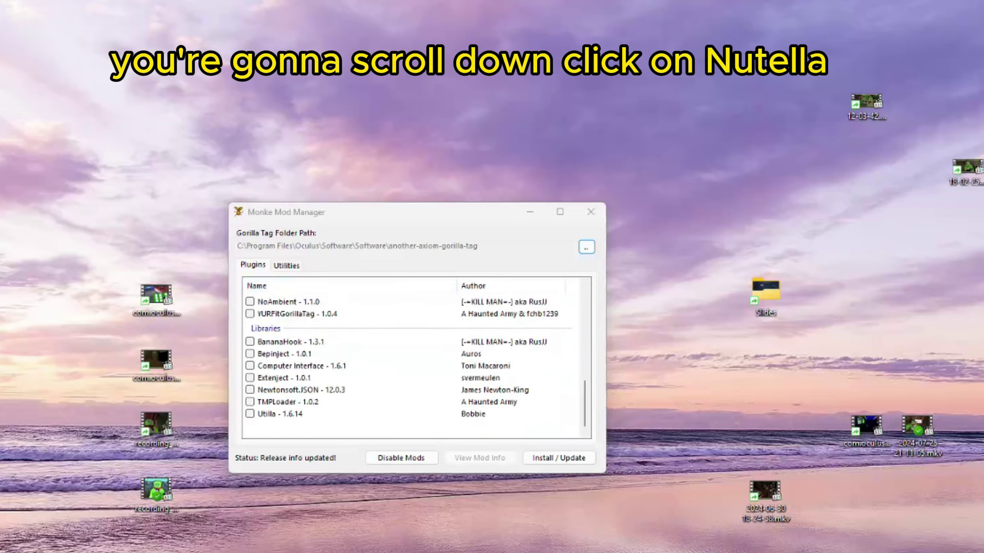
left_click(280, 414)
left_click(558, 458)
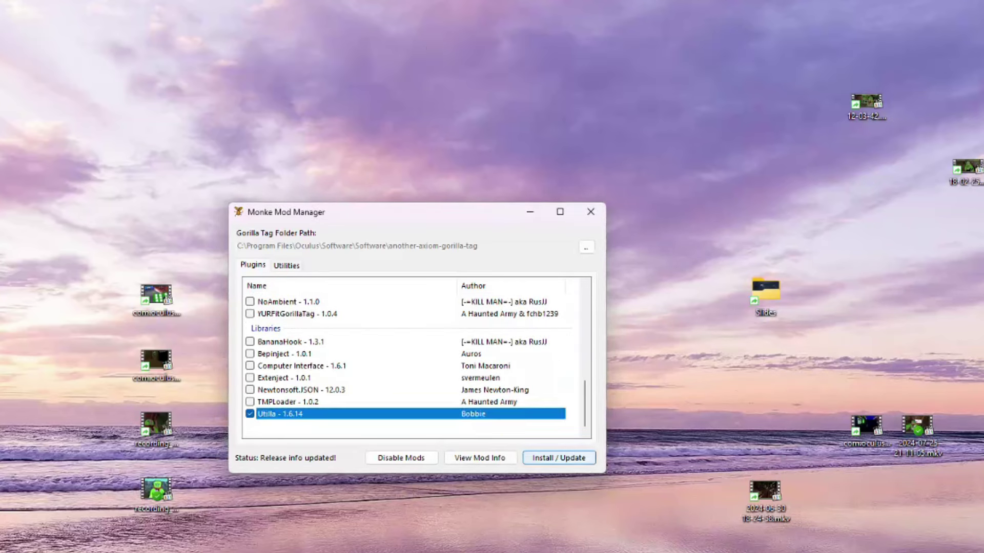
Open the plugins folder inside Gorilla Tag's BepInEx folder and look through its mod files
left_click(286, 265)
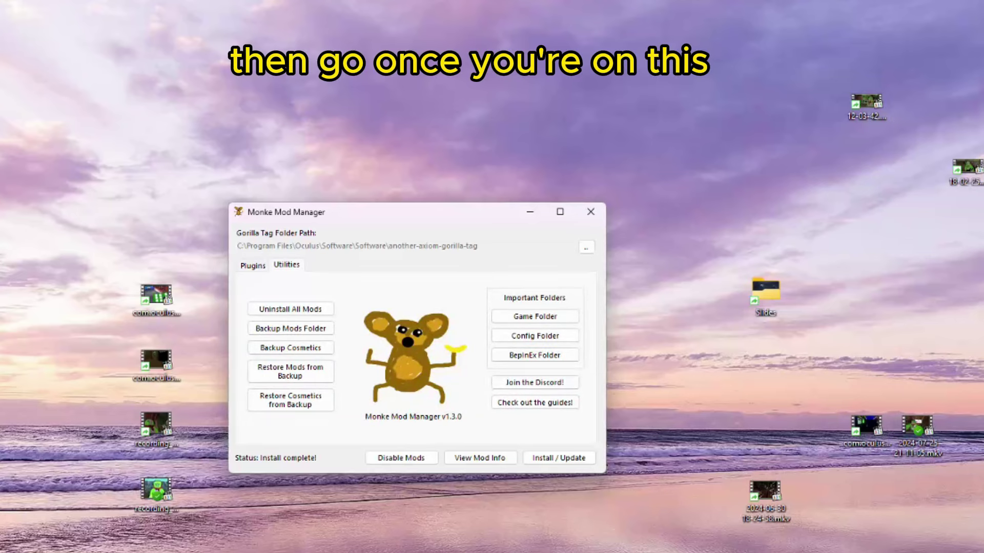
left_click(534, 355)
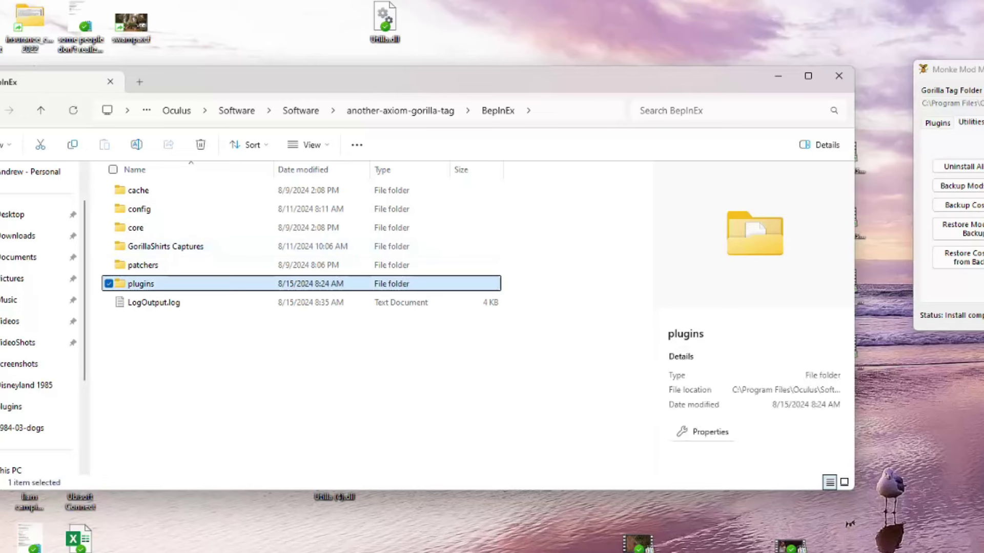
double_click(149, 283)
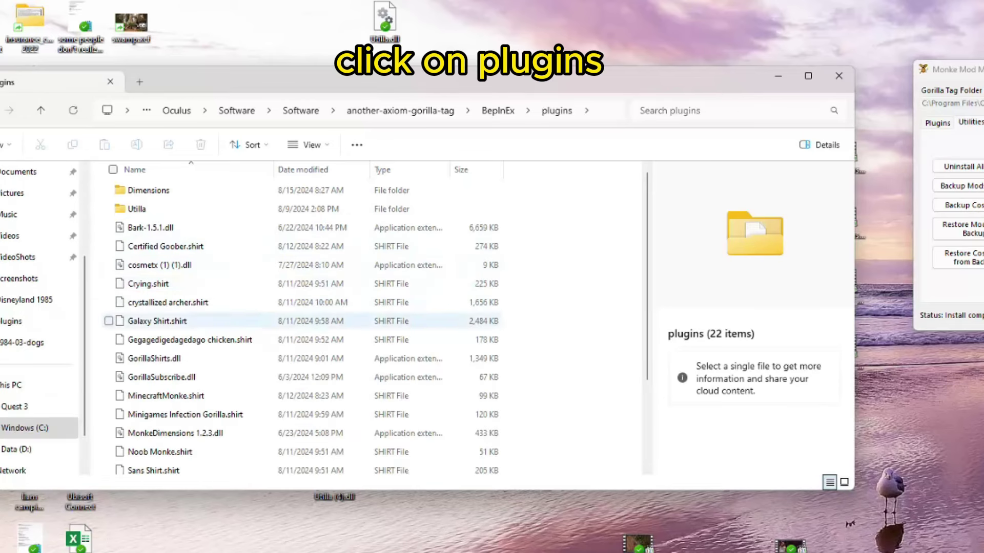
scroll(308, 328, "down", 2)
scroll(308, 338, "up", 2)
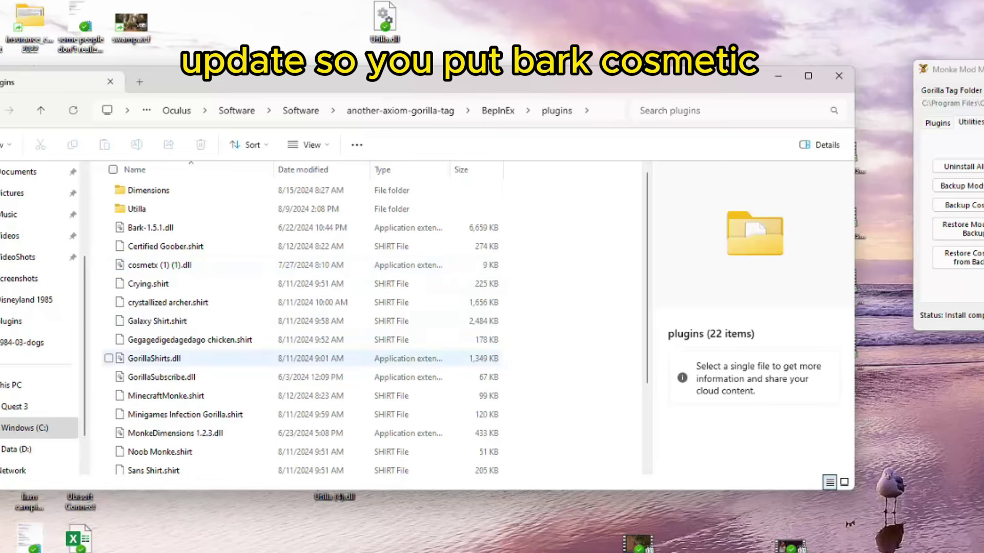
scroll(307, 392, "down", 2)
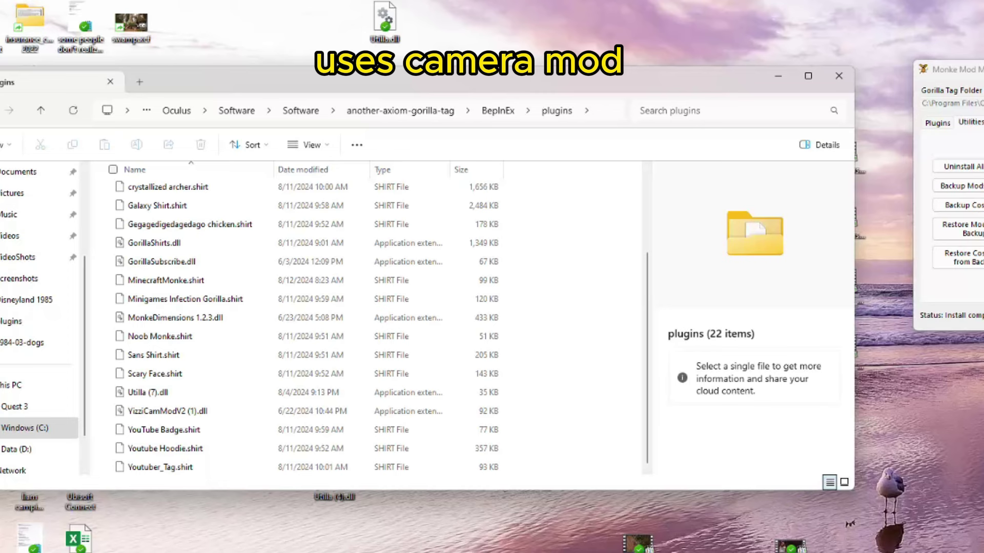
scroll(307, 390, "up", 2)
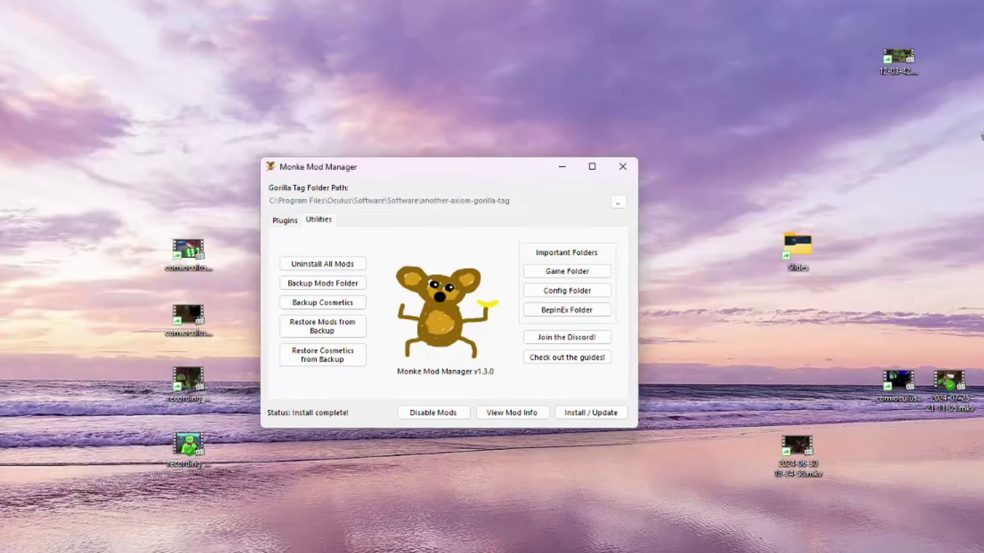
Run the install/update of the selected mods again and return to the mod manager's utilities
scroll(449, 315, "up", 3)
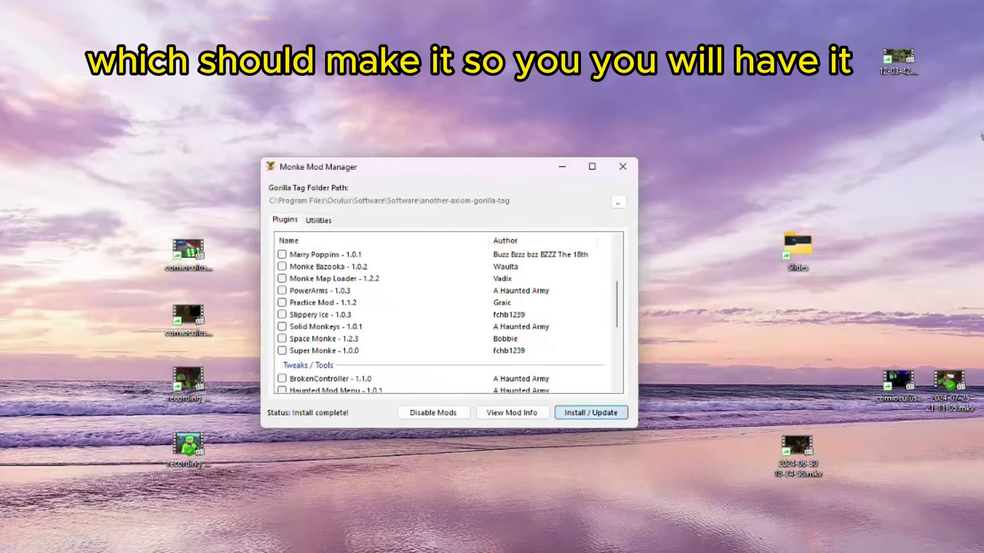
left_click(591, 412)
left_click(318, 220)
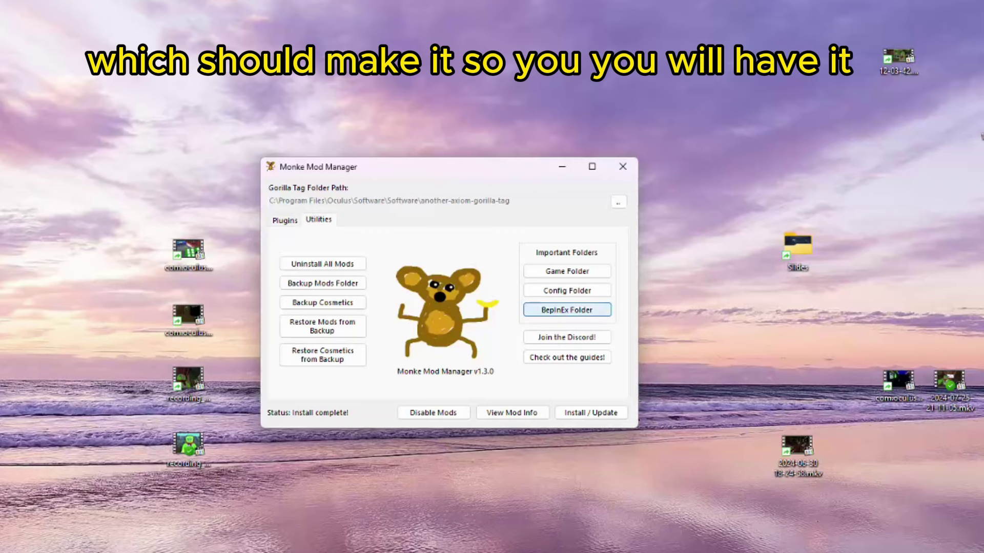
Confirm the game executable for the mod manager and open Gorilla Tag's mods folder to look through its plugins
left_click(566, 310)
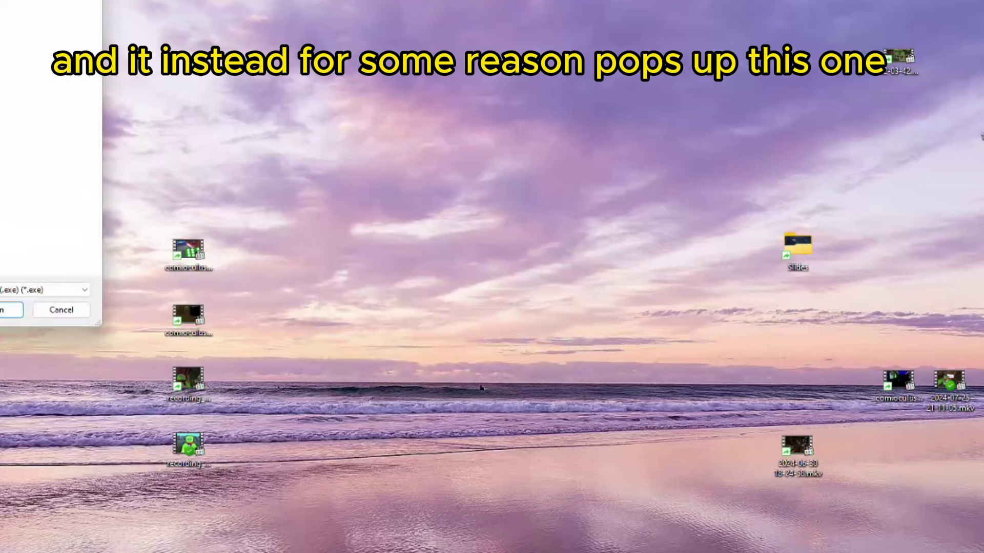
key("Return")
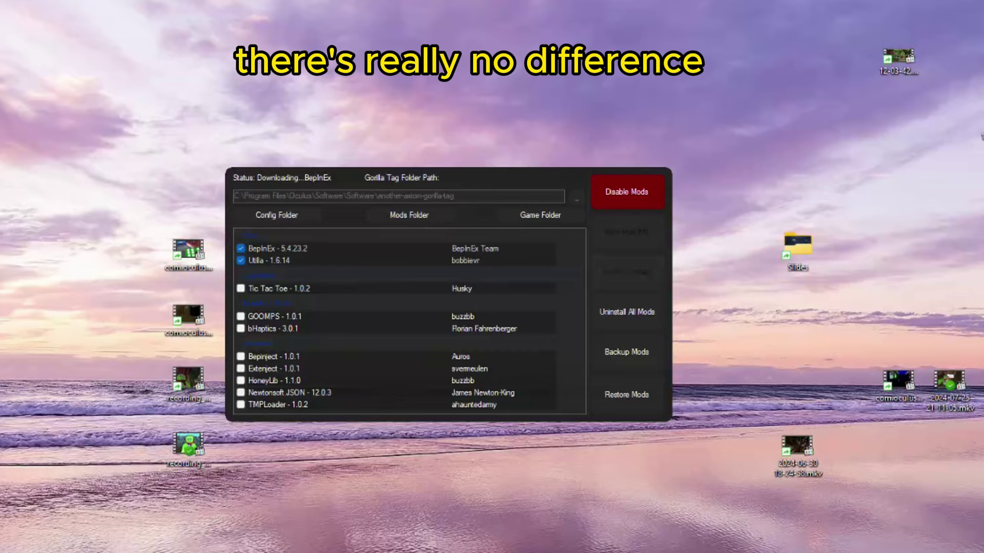
left_click(409, 215)
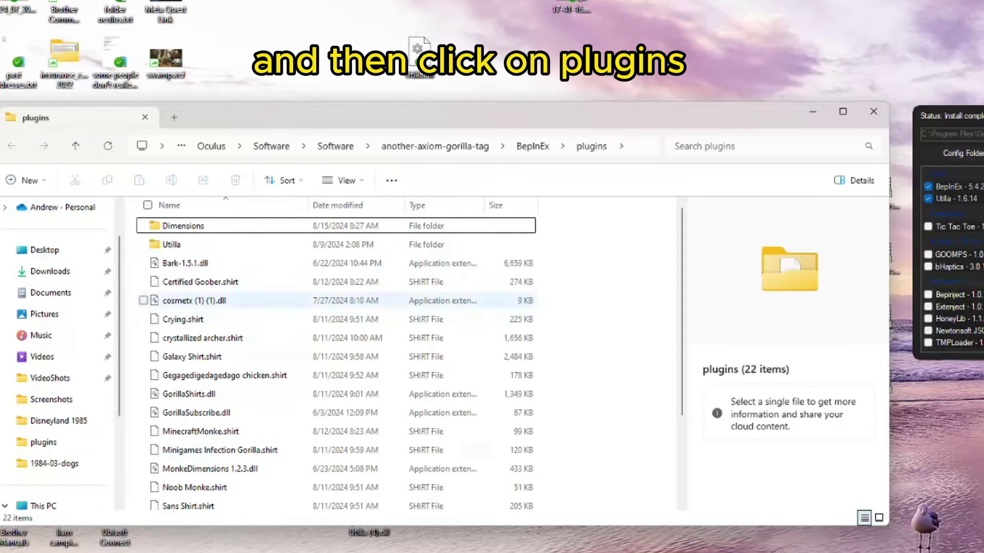
scroll(336, 358, "down", 2)
scroll(336, 359, "up", 2)
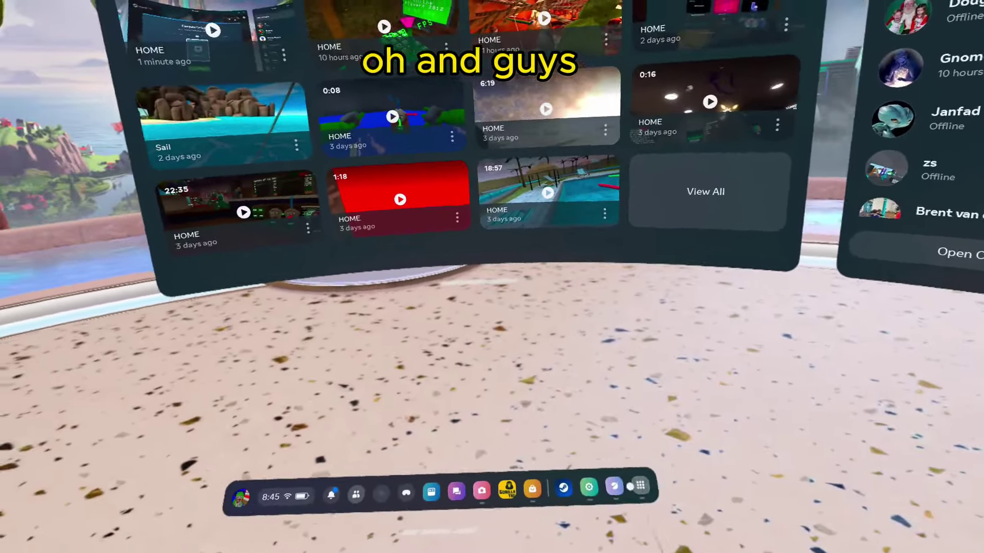
Switch to the Quest headset's home environment and open Steam Link
left_click(639, 486)
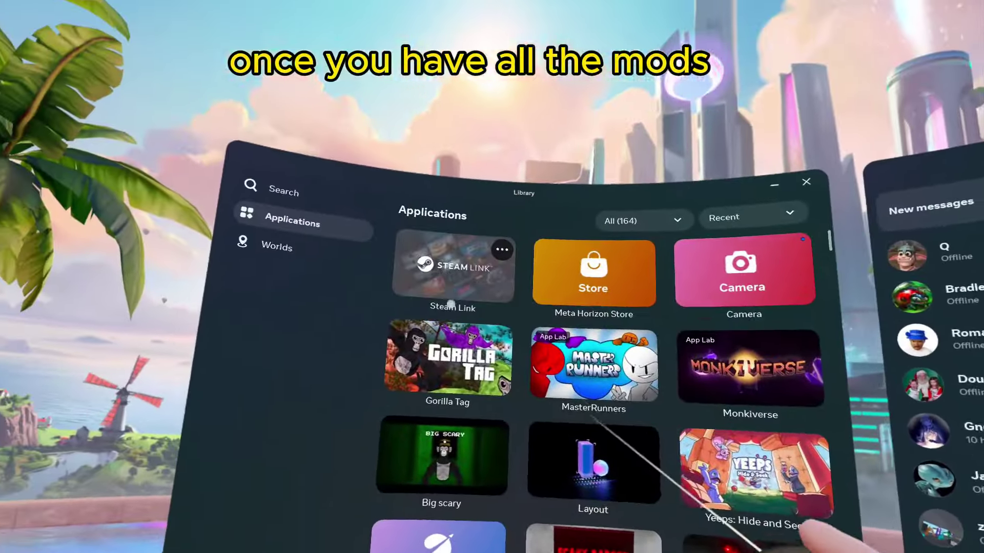
left_click(451, 304)
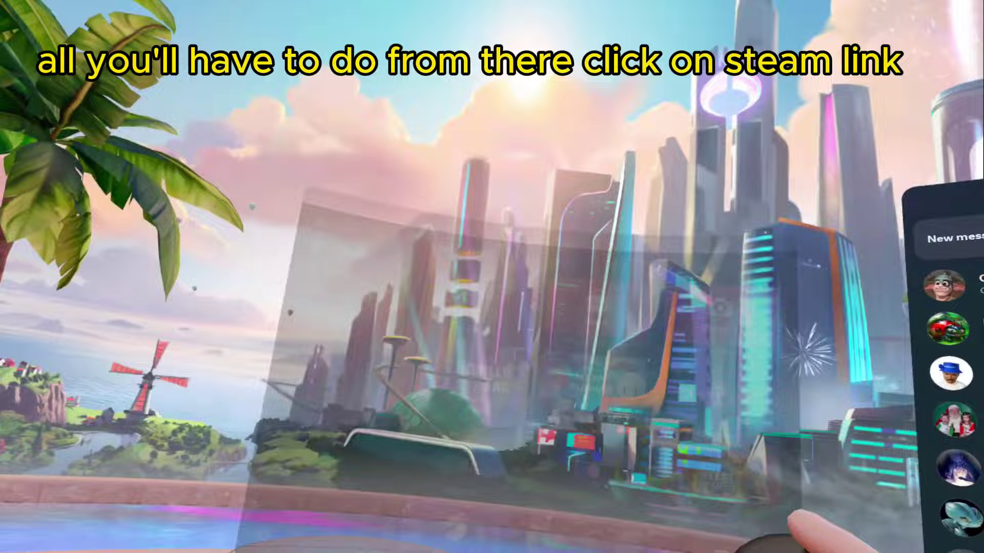